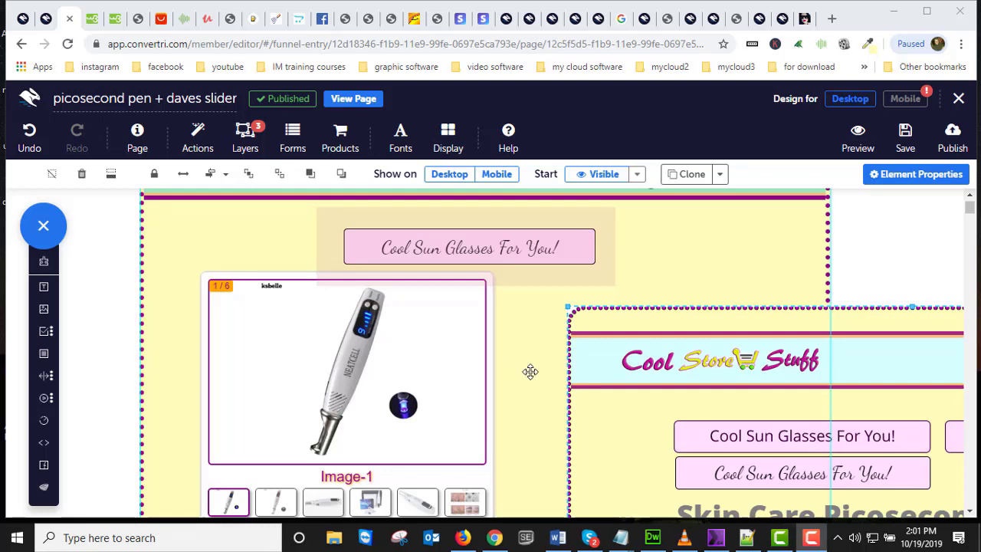
Scroll the canvas up to bring the green header banner and its countdown timer into view
{"action": "scroll", "coordinate": [530, 372], "scroll_direction": "up", "scroll_amount": 1}
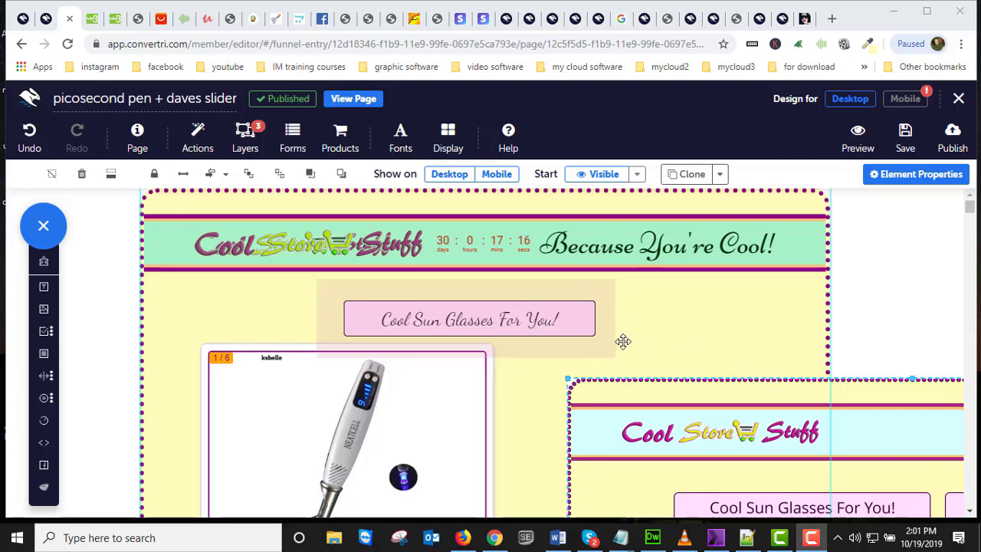
Shift the heading's background box left and move the Cool Sun Glasses For You! button up and right
{"action": "left_click", "coordinate": [607, 344]}
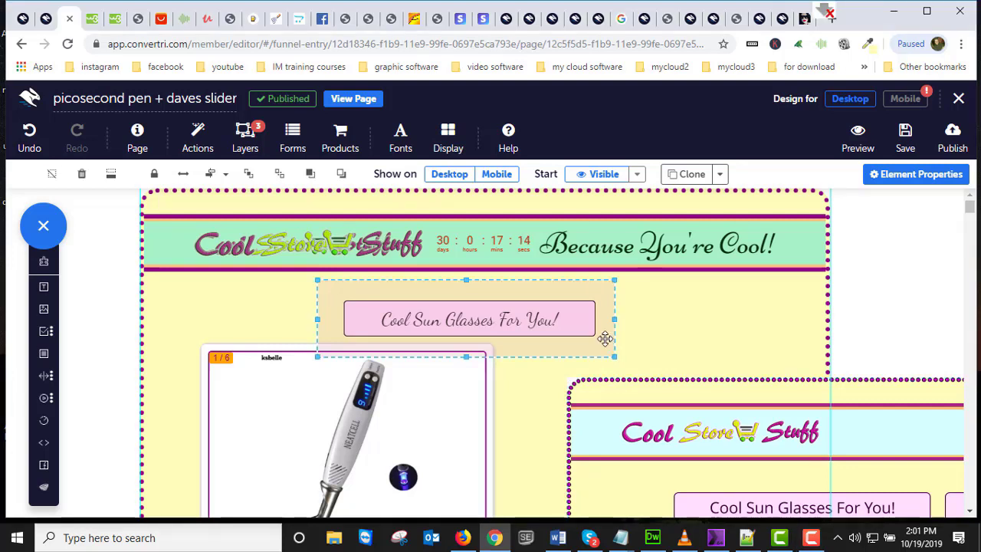
{"action": "left_click_drag", "start_coordinate": [558, 340], "coordinate": [336, 325]}
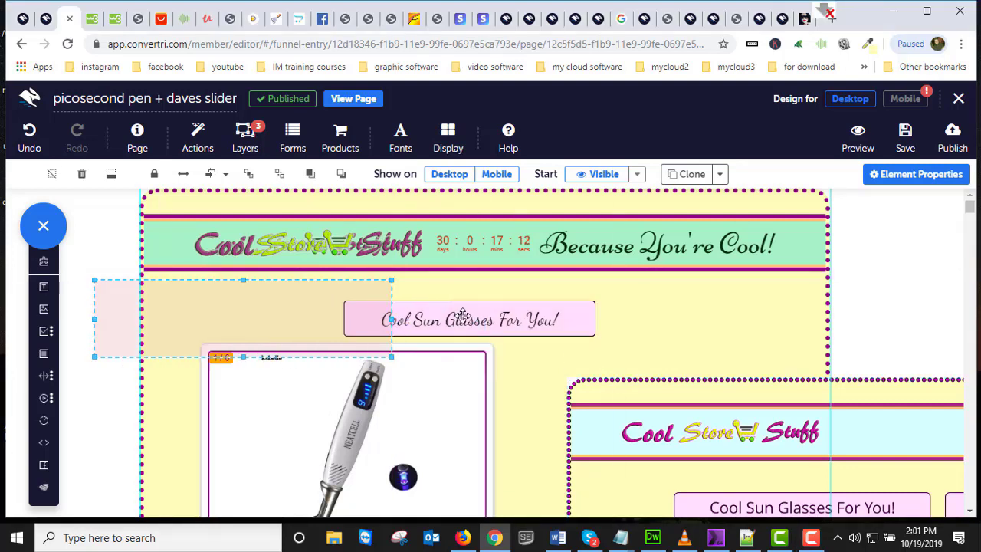
{"action": "left_click", "coordinate": [508, 321]}
{"action": "left_click_drag", "start_coordinate": [527, 319], "coordinate": [748, 294]}
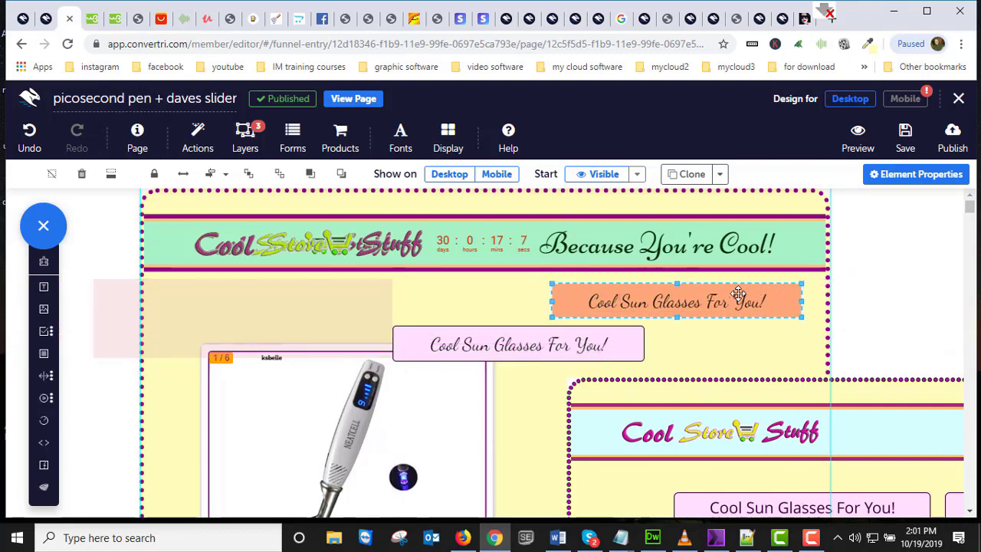
{"action": "left_click_drag", "start_coordinate": [602, 344], "coordinate": [756, 299]}
{"action": "left_click", "coordinate": [668, 305]}
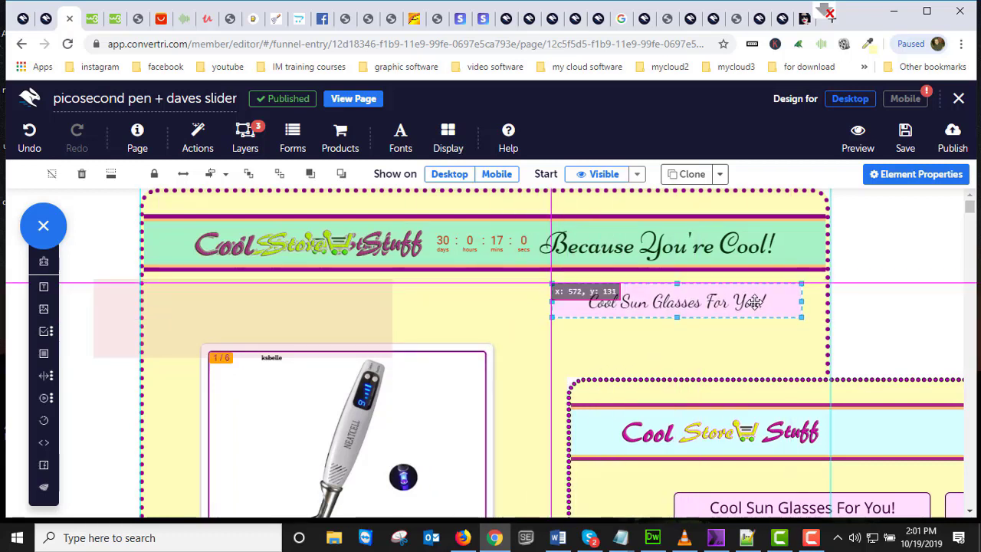
Reposition the pink translucent box and button, ending with the box back behind the button
{"action": "left_click", "coordinate": [331, 310]}
{"action": "left_click_drag", "start_coordinate": [283, 313], "coordinate": [453, 339]}
{"action": "left_click_drag", "start_coordinate": [304, 363], "coordinate": [153, 364]}
{"action": "left_click_drag", "start_coordinate": [427, 317], "coordinate": [493, 322]}
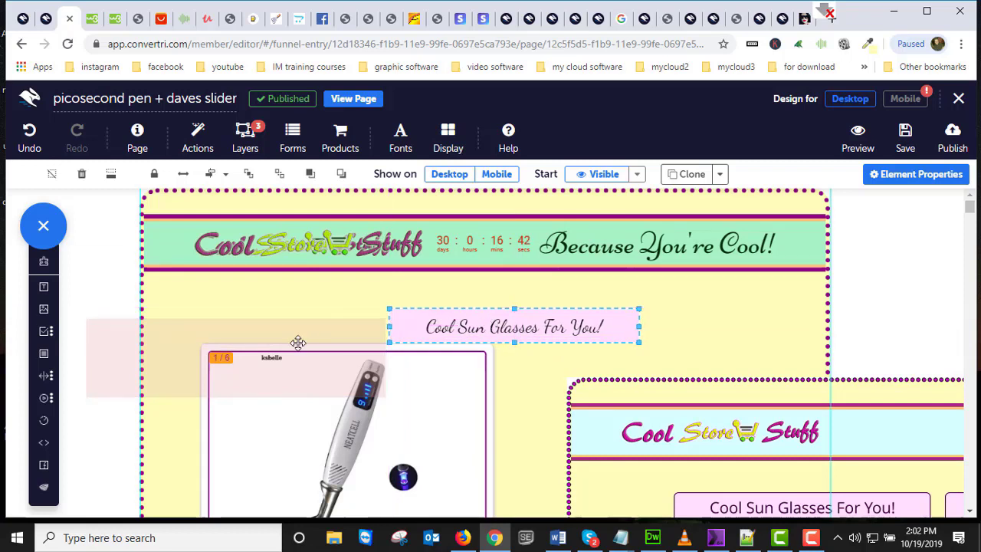
{"action": "left_click", "coordinate": [210, 343]}
{"action": "left_click_drag", "start_coordinate": [179, 338], "coordinate": [444, 308]}
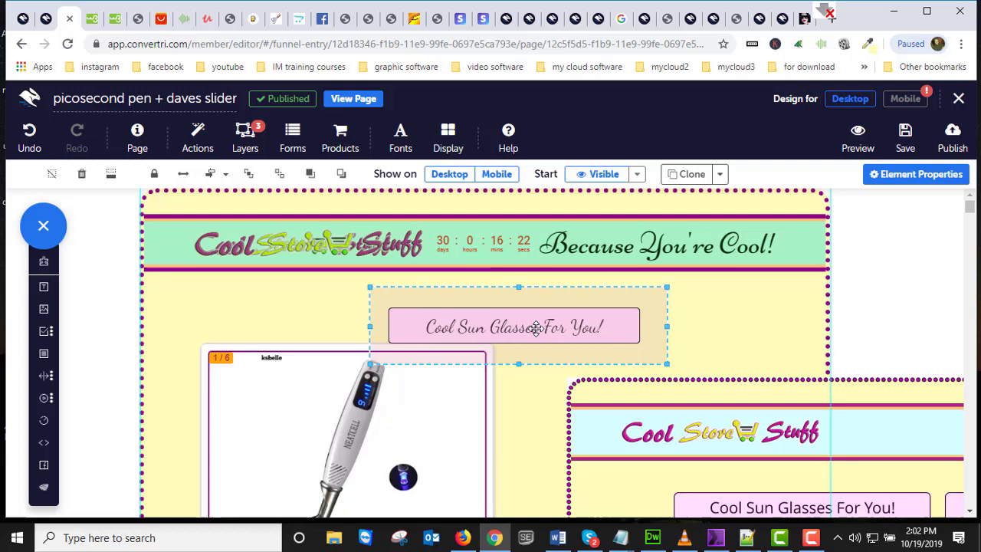
{"action": "left_click_drag", "start_coordinate": [627, 297], "coordinate": [360, 299]}
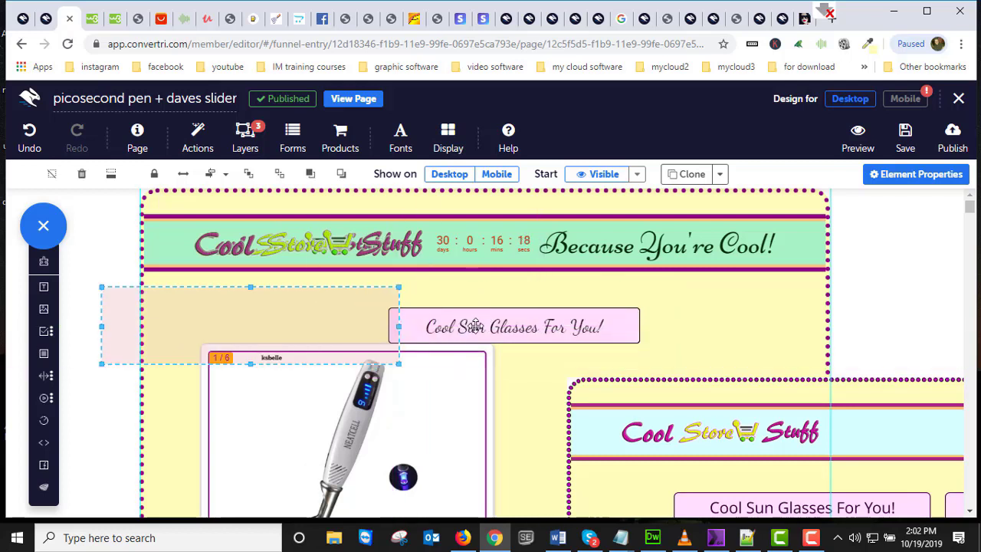
{"action": "mouse_move", "coordinate": [476, 326]}
{"action": "left_mouse_down"}
{"action": "mouse_move", "coordinate": [699, 326]}
{"action": "mouse_move", "coordinate": [463, 323]}
{"action": "left_mouse_up"}
{"action": "left_click_drag", "start_coordinate": [187, 318], "coordinate": [445, 315]}
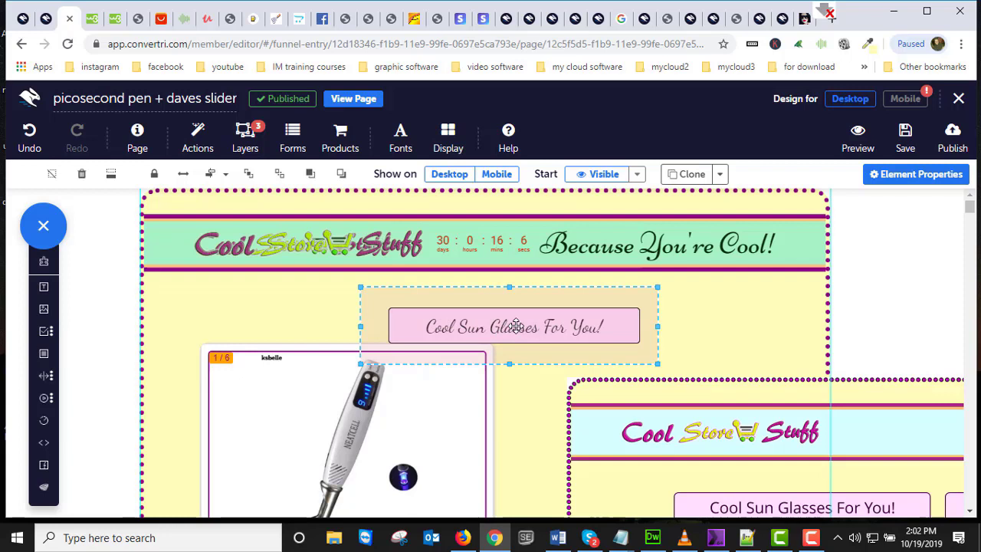
{"action": "left_click_drag", "start_coordinate": [594, 316], "coordinate": [330, 311]}
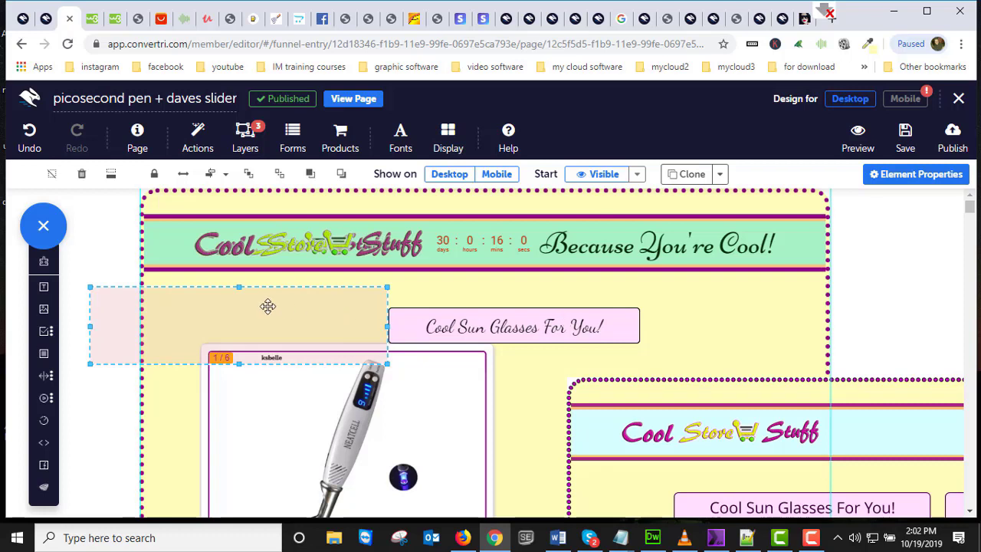
{"action": "left_click_drag", "start_coordinate": [144, 313], "coordinate": [429, 312]}
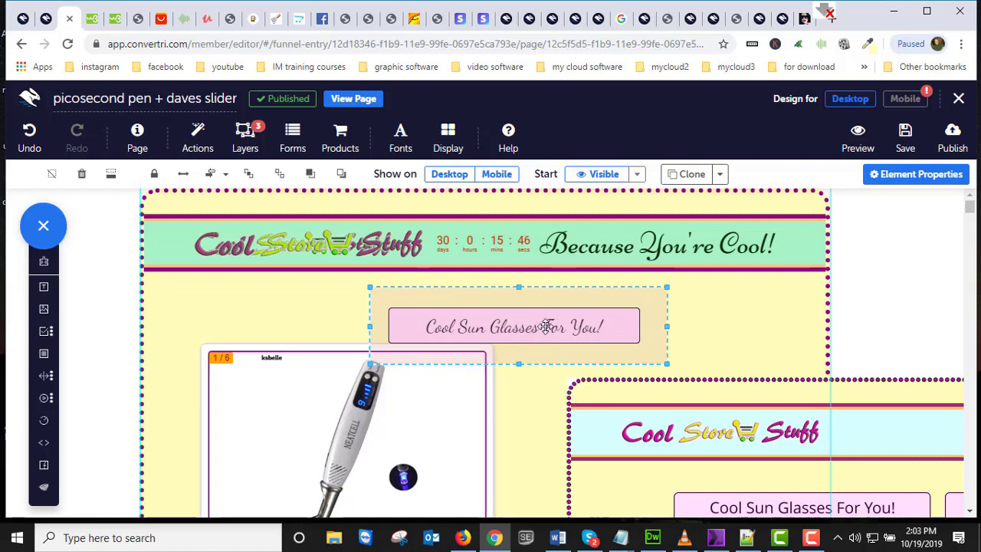
{"action": "left_click_drag", "start_coordinate": [651, 304], "coordinate": [378, 310]}
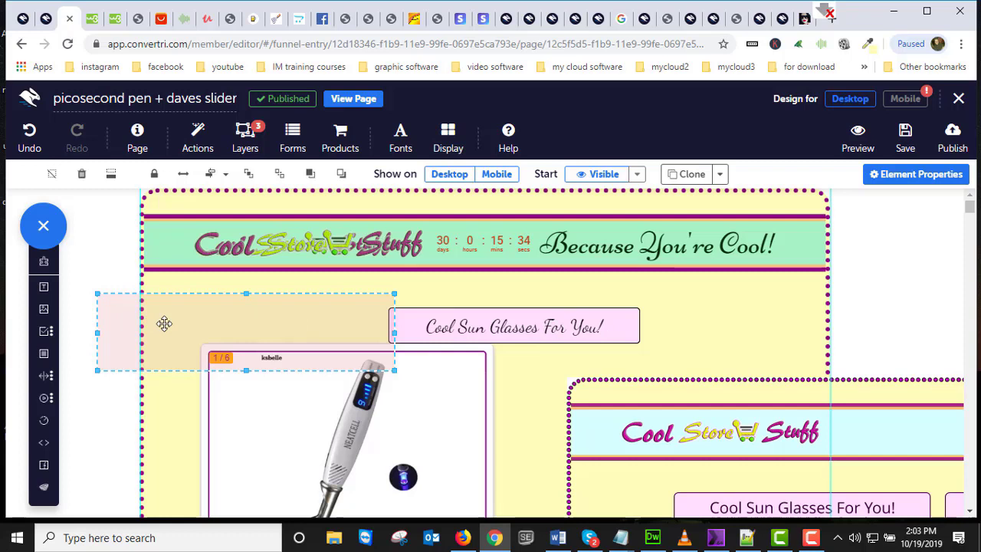
{"action": "left_click_drag", "start_coordinate": [175, 322], "coordinate": [445, 307]}
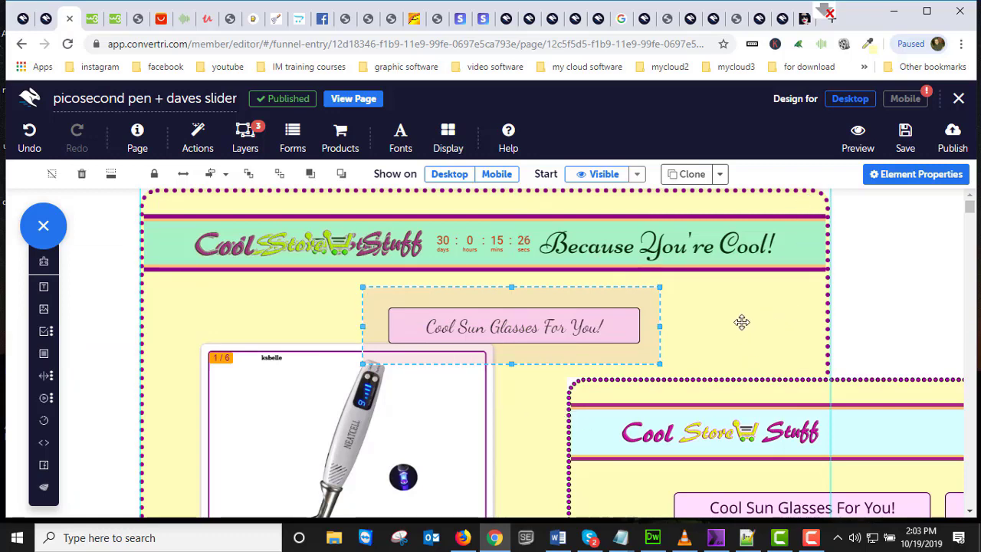
{"action": "scroll", "coordinate": [742, 323], "scroll_direction": "down", "scroll_amount": 1}
{"action": "scroll", "coordinate": [744, 324], "scroll_direction": "up", "scroll_amount": 1}
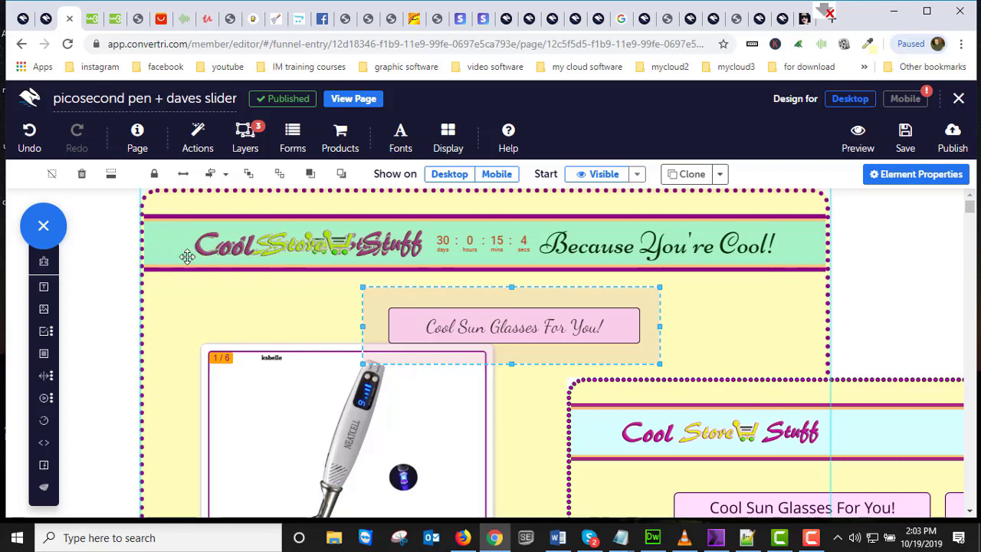
Pull the header's green band off to the right, revealing a light-blue row, then drop it back on the header
{"action": "left_click", "coordinate": [161, 243]}
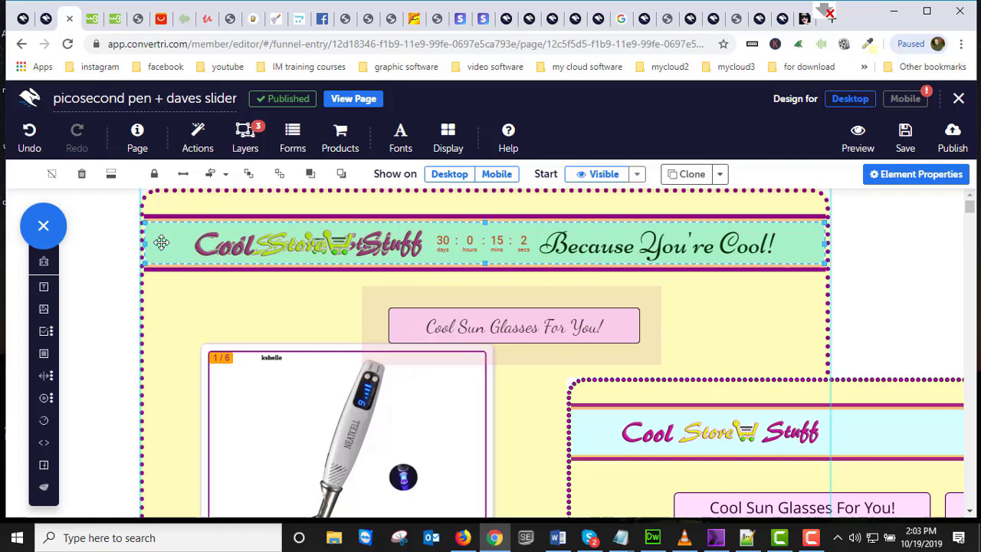
{"action": "left_click_drag", "start_coordinate": [161, 244], "coordinate": [611, 287]}
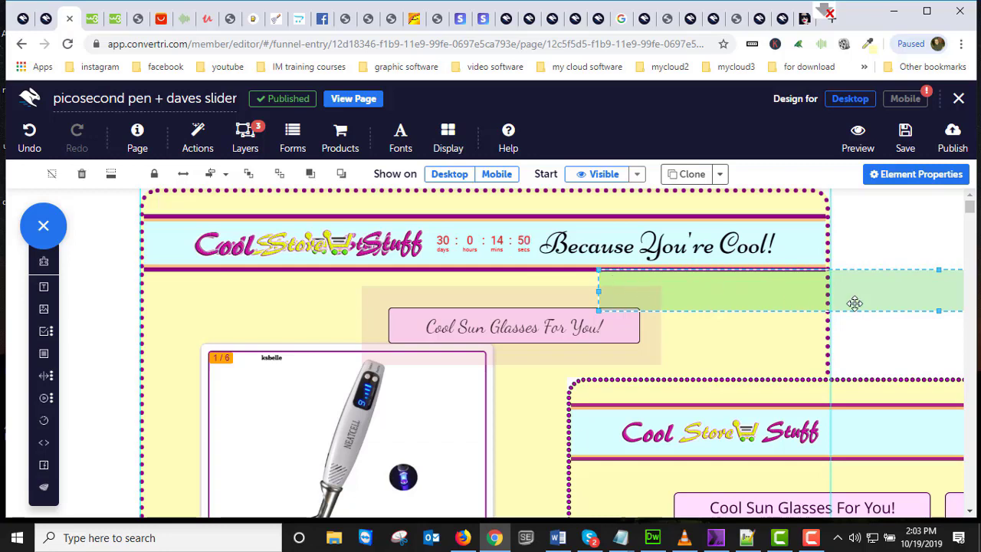
{"action": "left_click_drag", "start_coordinate": [855, 304], "coordinate": [402, 256]}
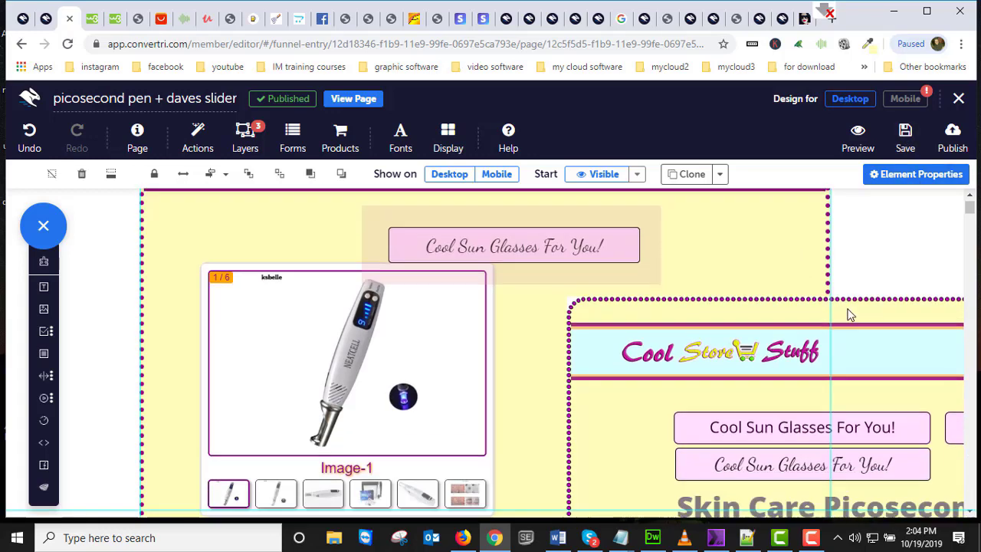
Drag the lower Cool Store Stuff section left until it overlaps the pen image slider
{"action": "scroll", "coordinate": [848, 311], "scroll_direction": "down", "scroll_amount": 1}
{"action": "scroll", "coordinate": [851, 313], "scroll_direction": "up", "scroll_amount": 2}
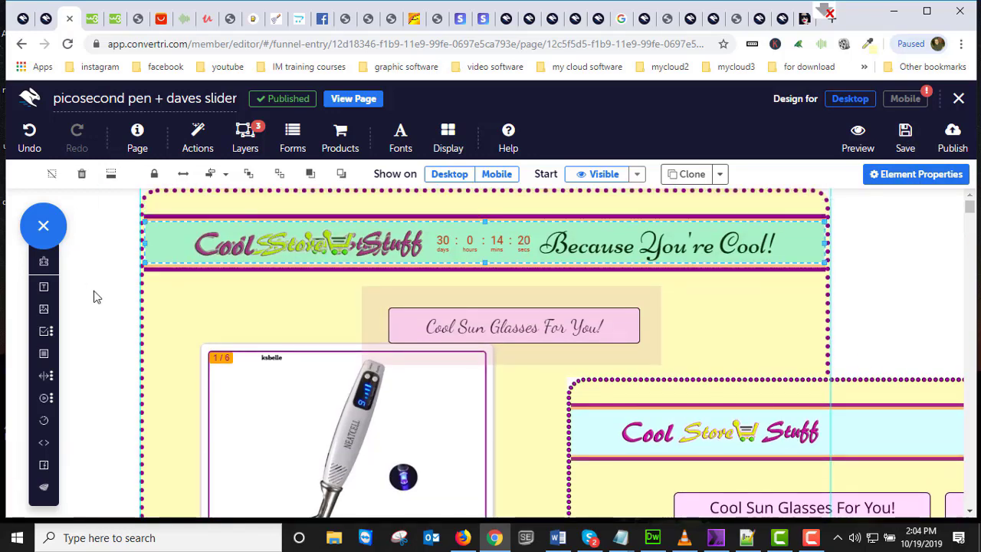
{"action": "scroll", "coordinate": [556, 360], "scroll_direction": "down", "scroll_amount": 2}
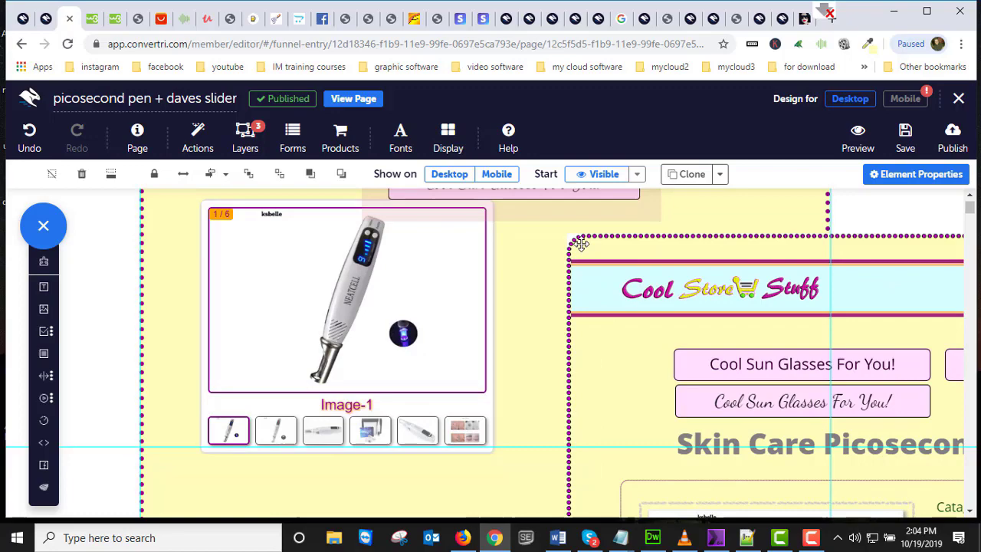
{"action": "left_click_drag", "start_coordinate": [580, 244], "coordinate": [354, 234]}
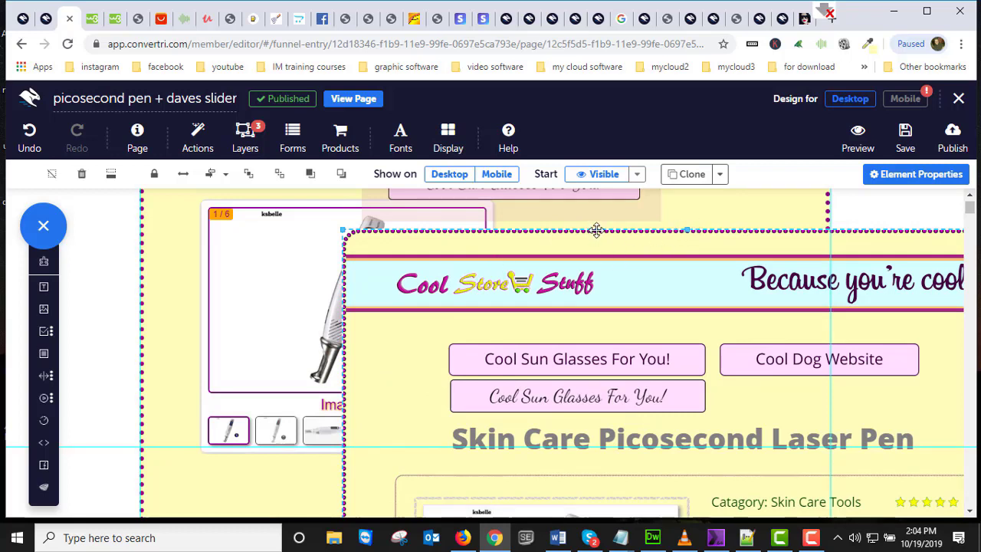
Lower the overlapping store section slightly, then save and publish the page
{"action": "left_click_drag", "start_coordinate": [597, 230], "coordinate": [596, 248]}
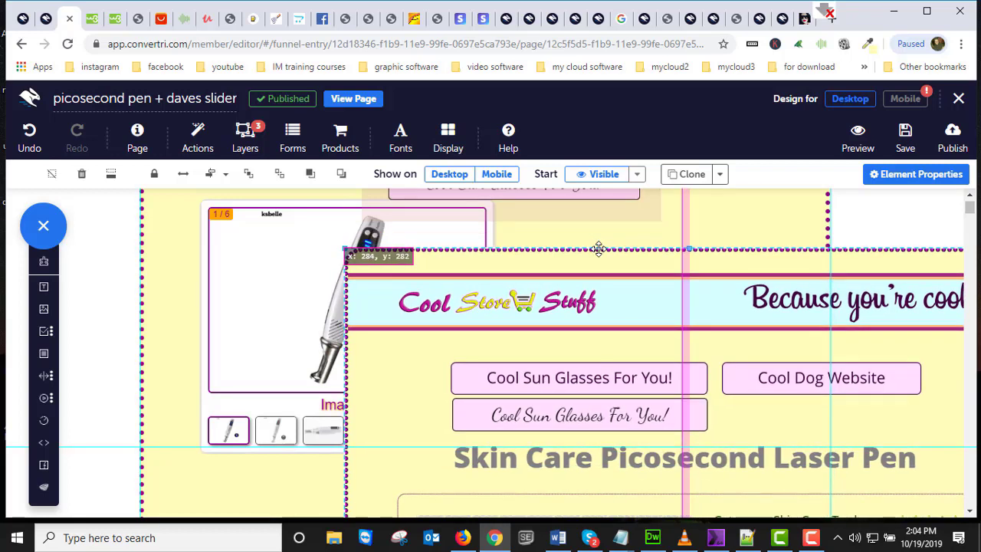
{"action": "left_click", "coordinate": [907, 136]}
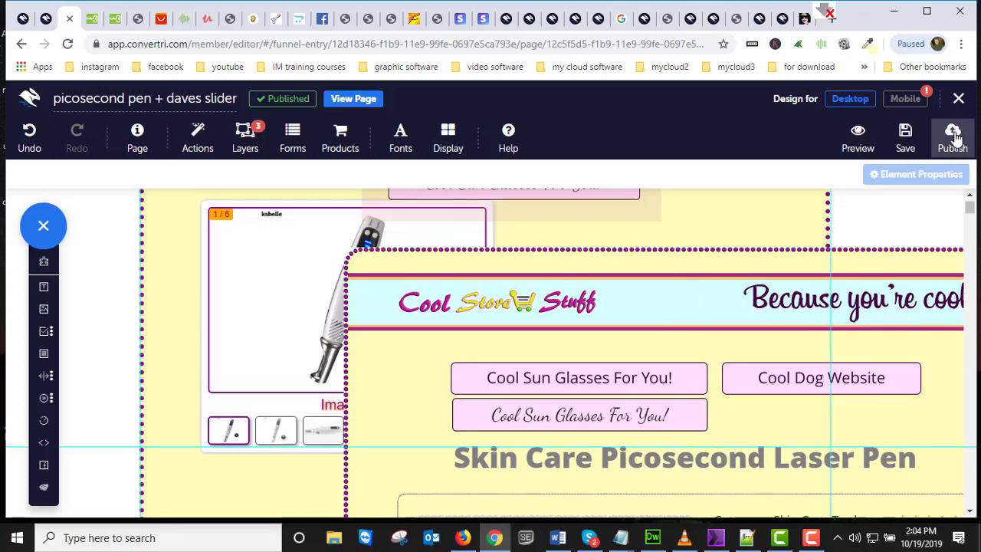
{"action": "left_click", "coordinate": [954, 137]}
{"action": "left_click", "coordinate": [648, 269]}
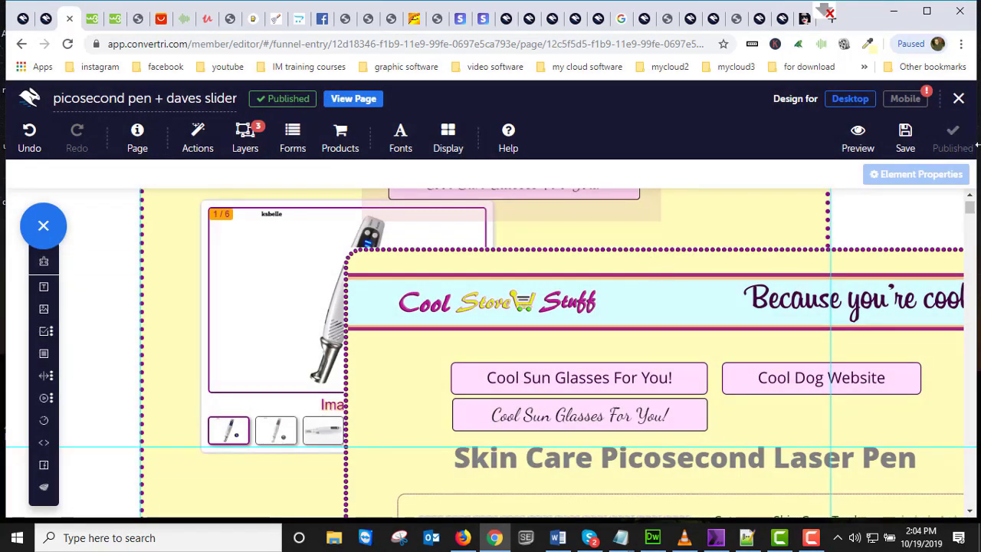
Reload the live coolstorestuff.convertri.com/slider-4 page in the browser to see the changes
{"action": "left_click", "coordinate": [783, 23]}
{"action": "left_click", "coordinate": [69, 45]}
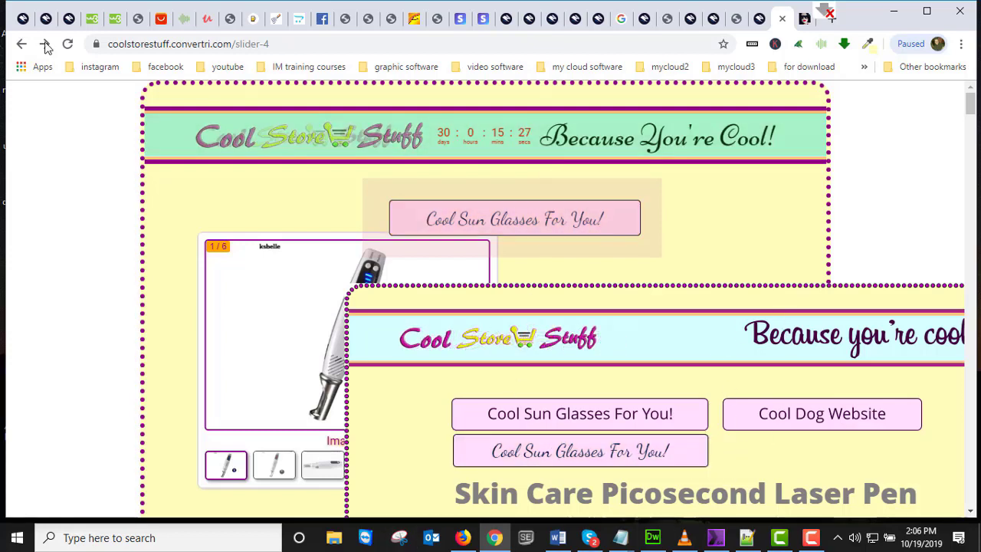
Back in the editor, move the script 'Cool Sun Glasses For You!' text lower on its pink button
{"action": "left_click", "coordinate": [61, 20]}
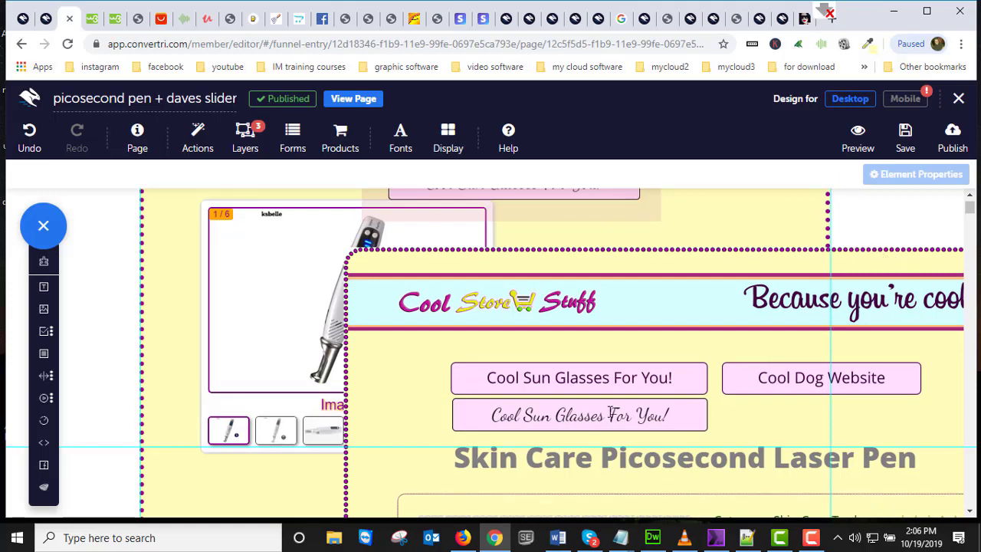
{"action": "left_click", "coordinate": [465, 414]}
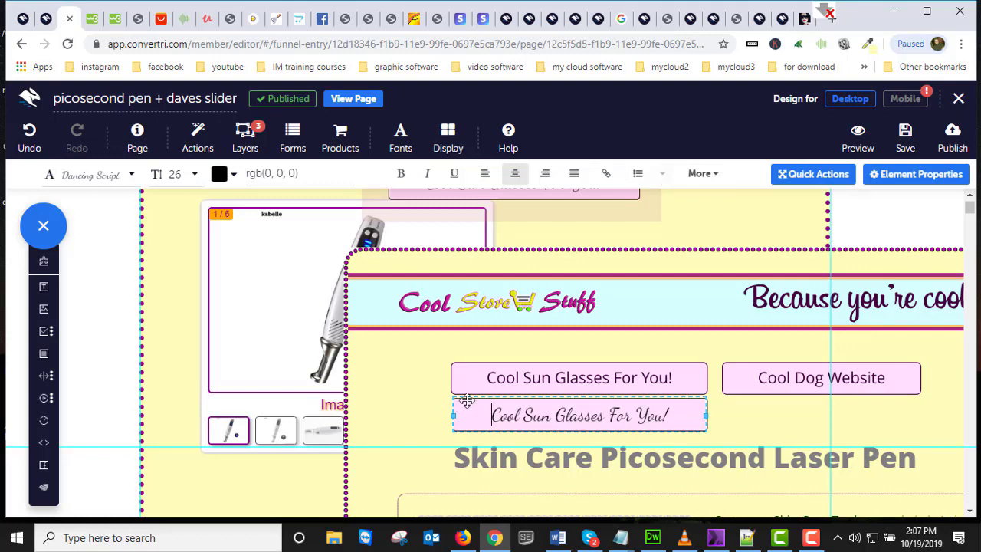
{"action": "left_click_drag", "start_coordinate": [467, 401], "coordinate": [469, 423]}
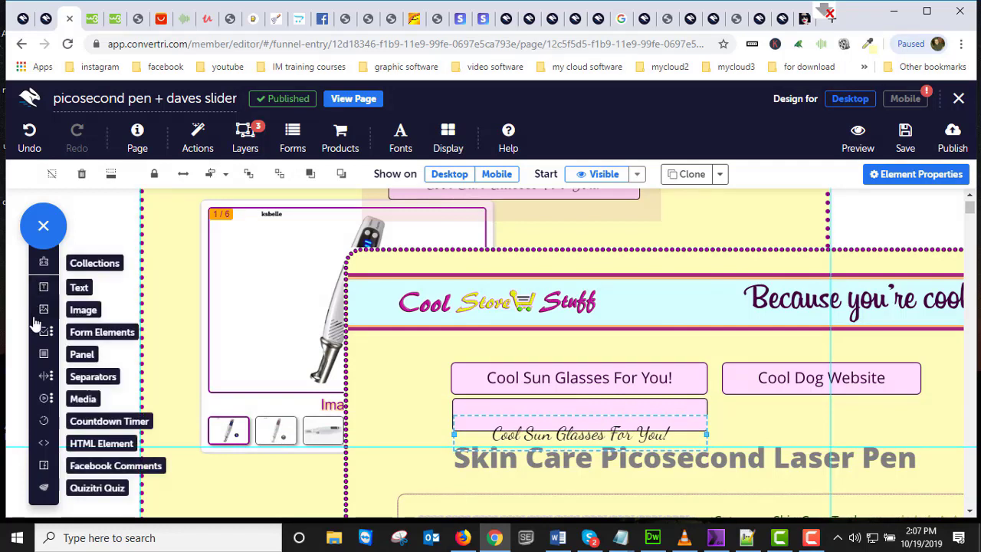
{"action": "left_click_drag", "start_coordinate": [462, 418], "coordinate": [490, 406]}
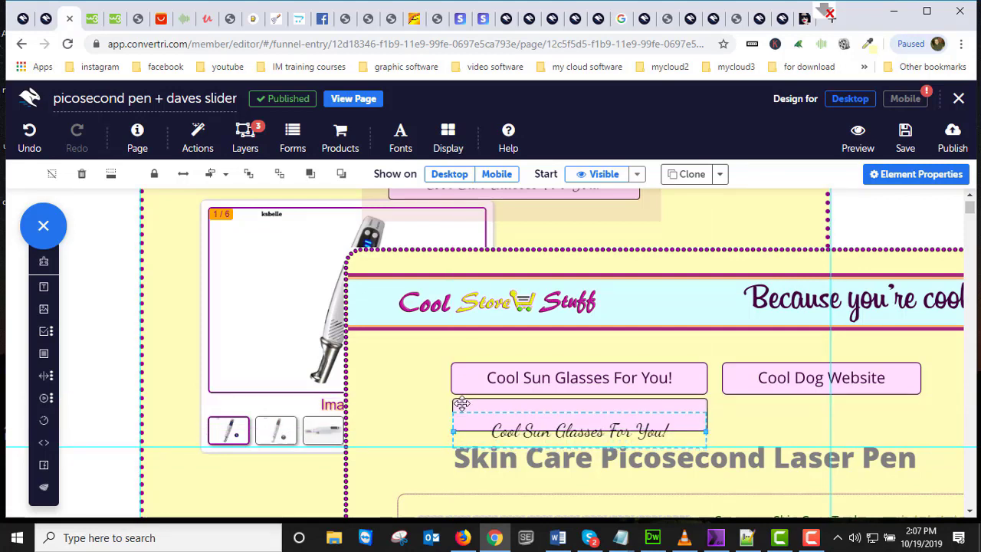
Inspect the text box's background on the On mouse over and General tabs, then select the enclosing section
{"action": "left_click", "coordinate": [460, 404]}
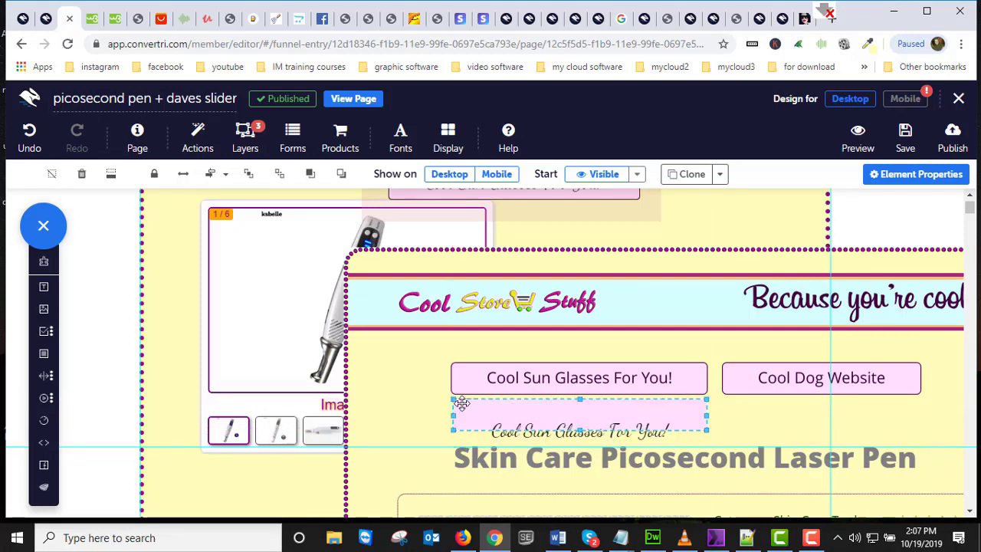
{"action": "left_click", "coordinate": [914, 176]}
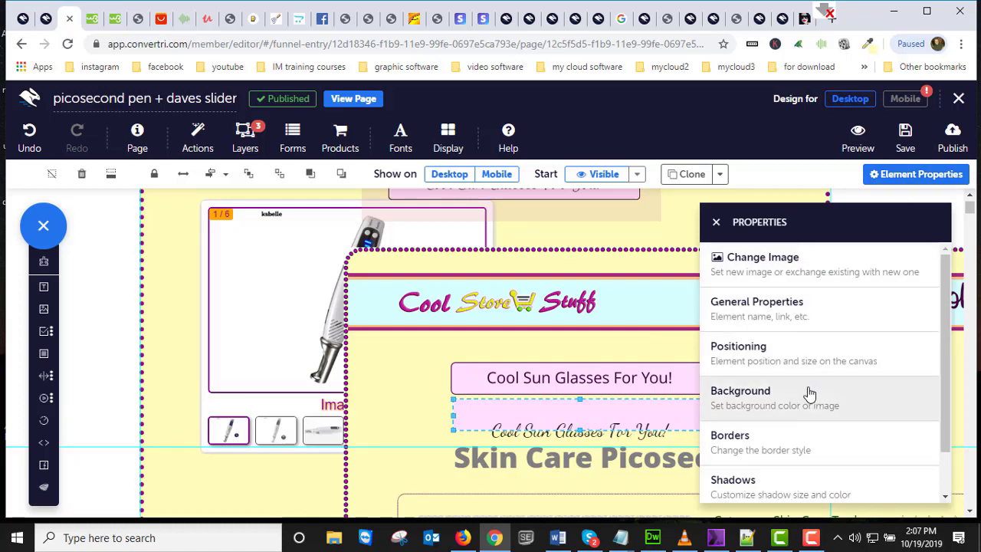
{"action": "left_click", "coordinate": [804, 404]}
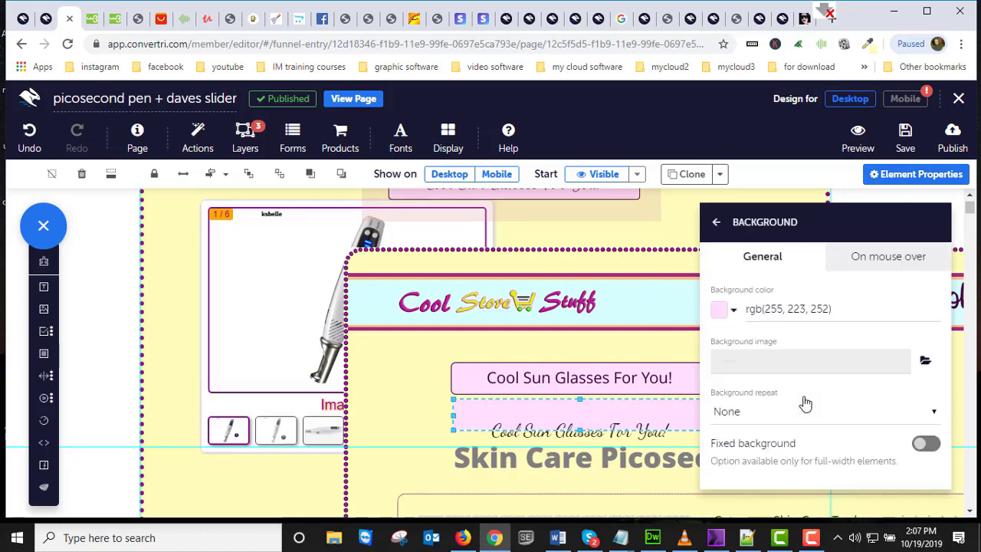
{"action": "left_click", "coordinate": [901, 266]}
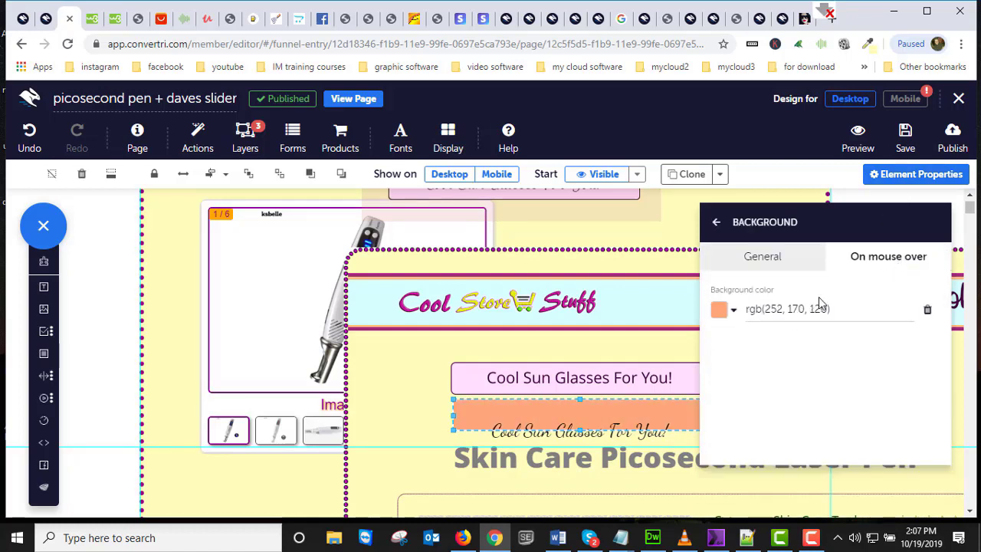
{"action": "left_click", "coordinate": [771, 258]}
{"action": "left_click", "coordinate": [411, 356]}
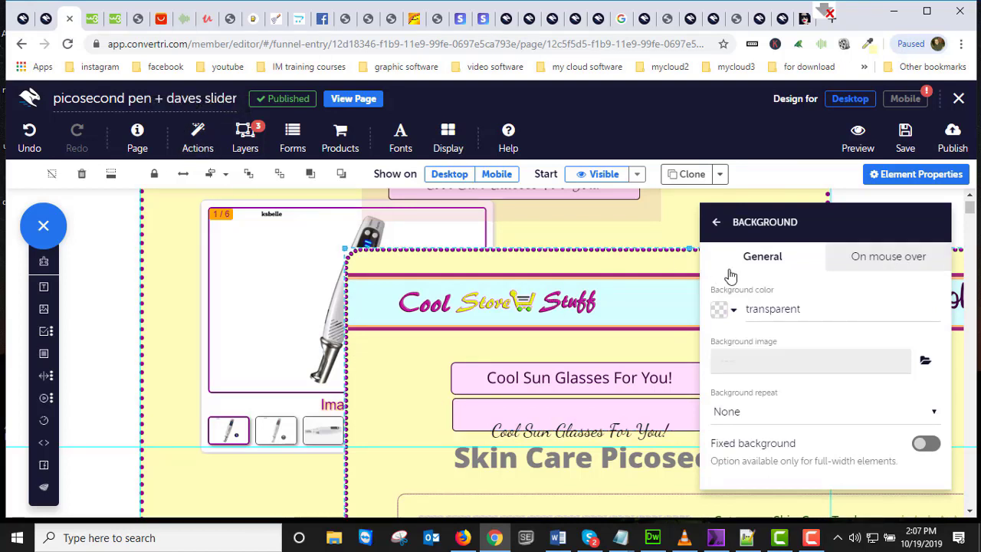
{"action": "scroll", "coordinate": [482, 371], "scroll_direction": "up", "scroll_amount": 2}
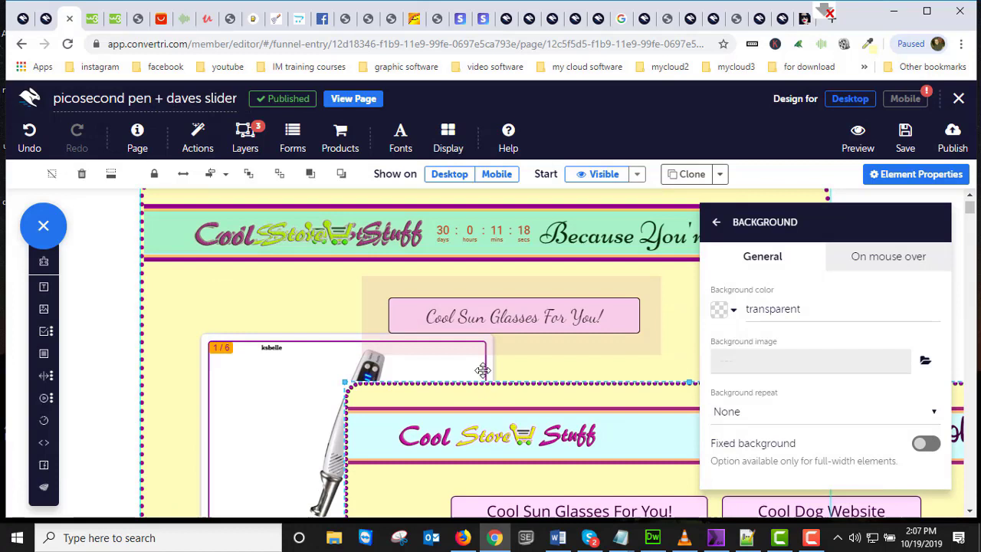
Show the top button container's mouse-enter fade-out and mouse-leave fade-in actions
{"action": "left_click", "coordinate": [629, 289]}
{"action": "left_click", "coordinate": [707, 221]}
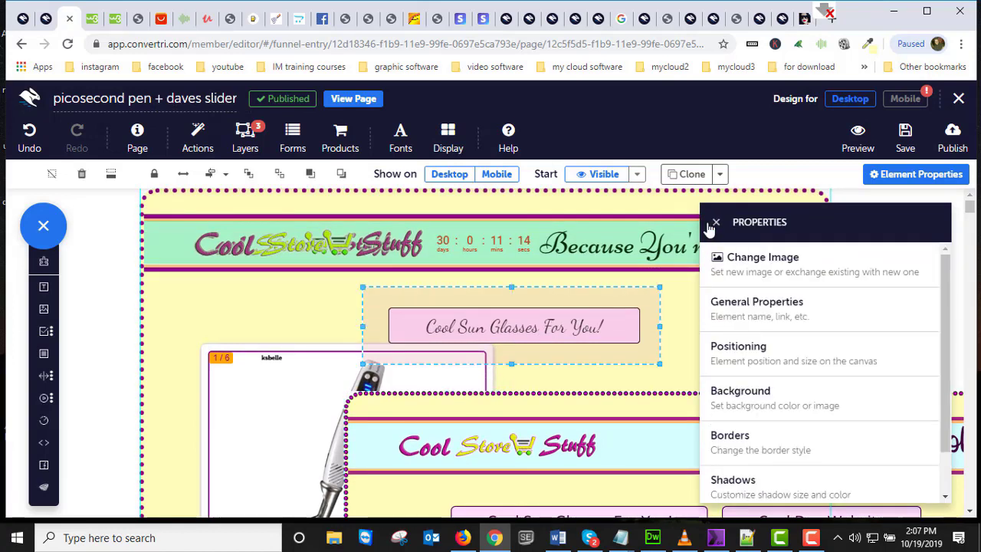
{"action": "left_click", "coordinate": [707, 222]}
{"action": "left_click", "coordinate": [877, 175]}
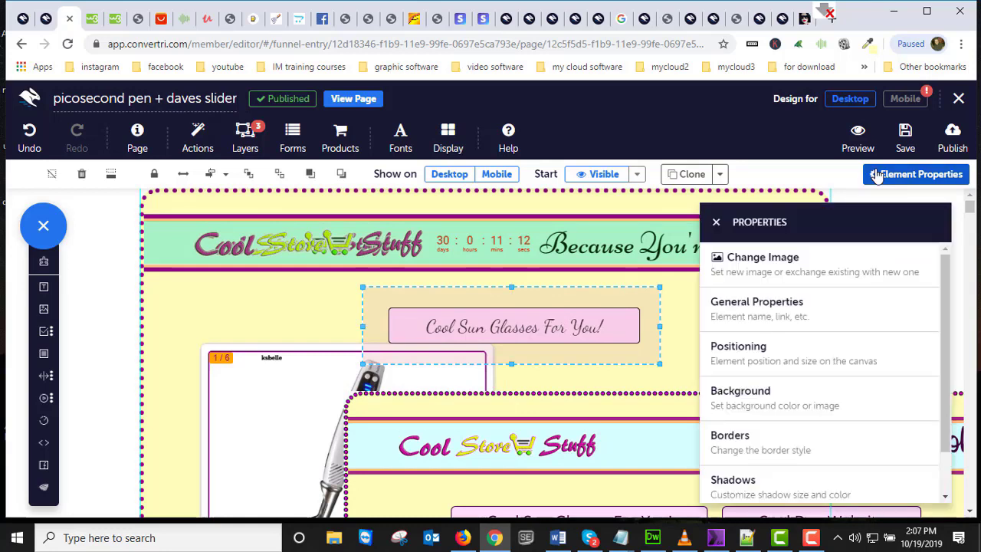
{"action": "scroll", "coordinate": [828, 397], "scroll_direction": "down", "scroll_amount": 1}
{"action": "left_click", "coordinate": [745, 480]}
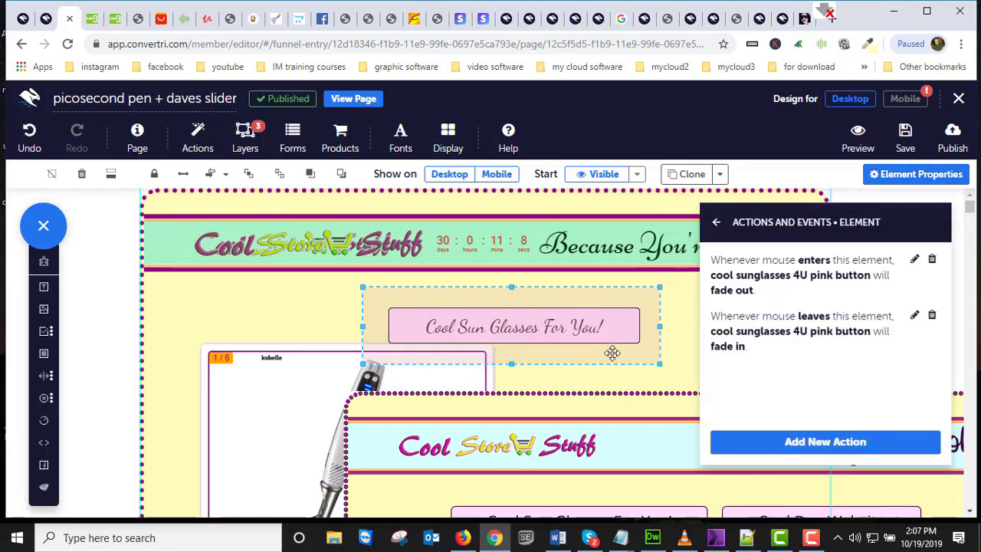
Nudge the top sunglasses button box slightly left and close the properties panel
{"action": "mouse_move", "coordinate": [646, 350]}
{"action": "left_mouse_down"}
{"action": "mouse_move", "coordinate": [588, 361]}
{"action": "mouse_move", "coordinate": [640, 354]}
{"action": "left_mouse_up"}
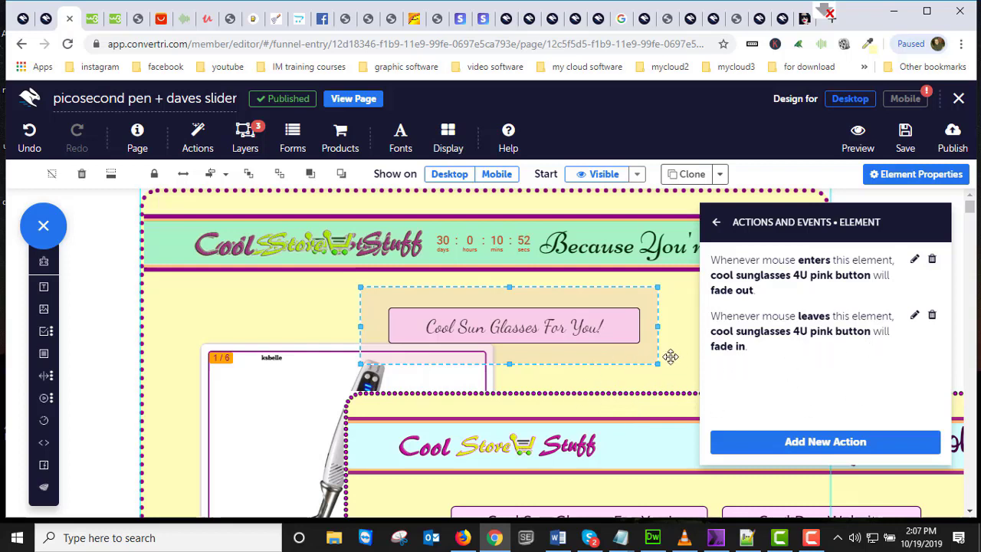
{"action": "left_click", "coordinate": [716, 223]}
{"action": "left_click", "coordinate": [716, 223]}
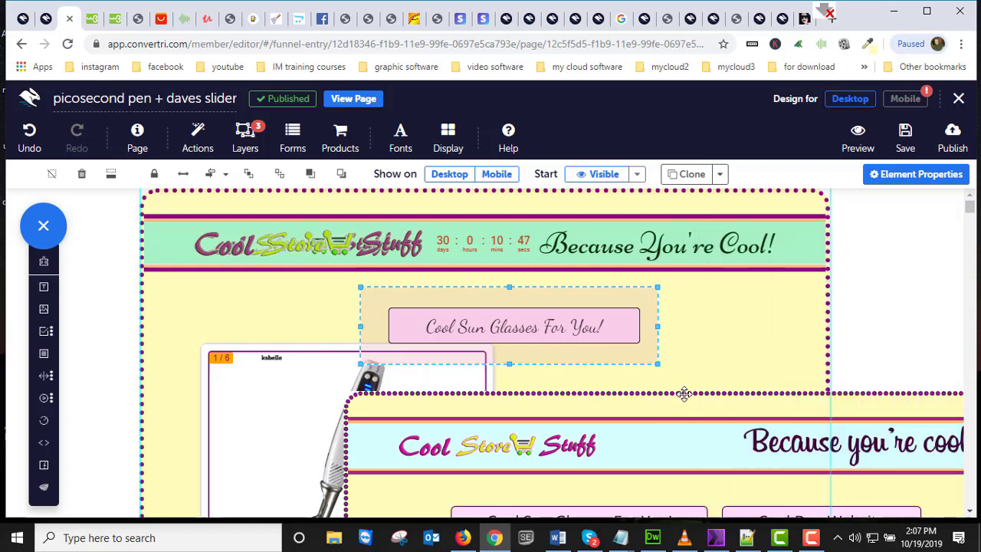